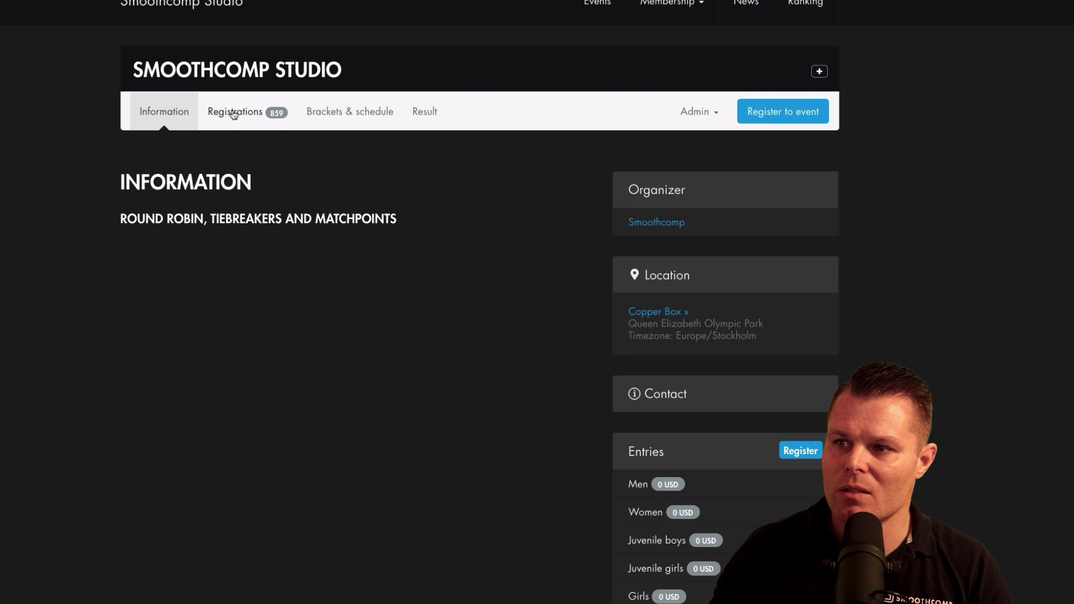
Open Registrations and scroll to the filtered Juvenile boys groups, including -74 kg (Middle) / Blue.
left_click(233, 114)
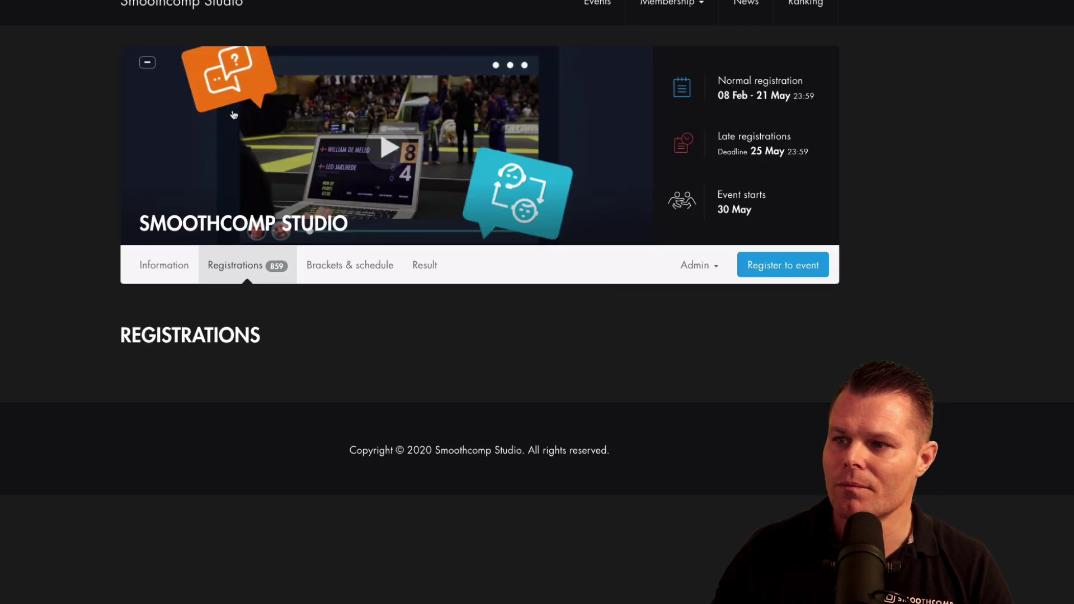
scroll(306, 397, "down", 6)
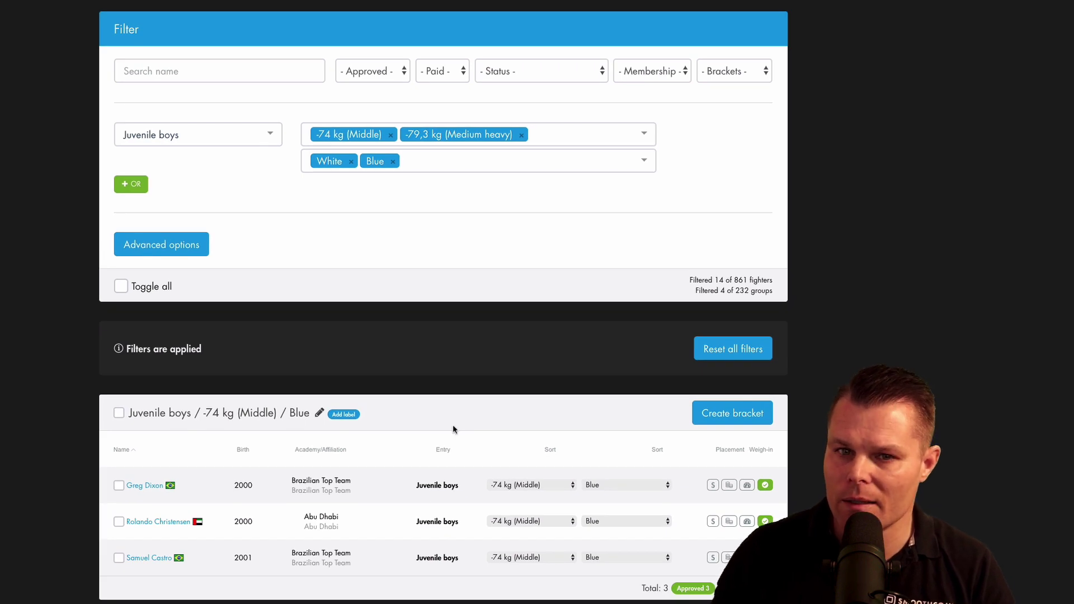
Create a True round robin bracket for the -74 kg Blue group, placements calculated by Wins.
left_click(724, 415)
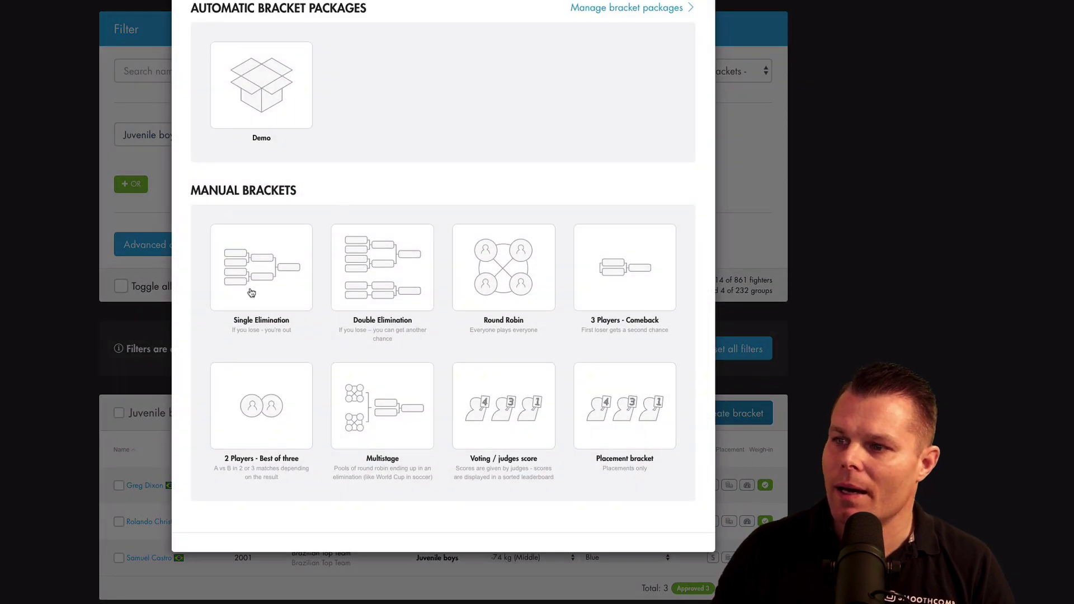
left_click(508, 291)
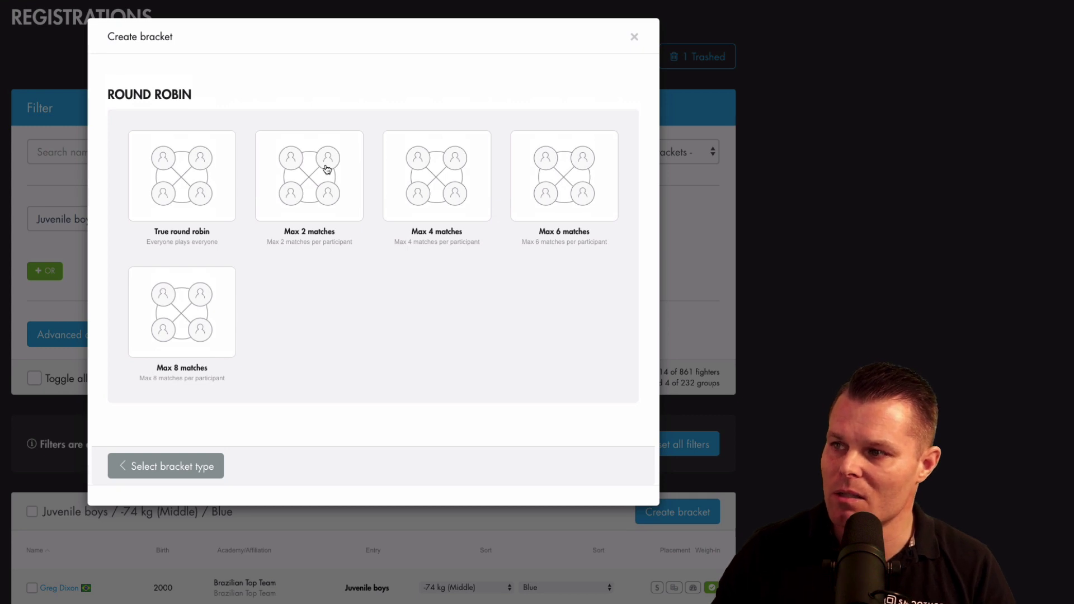
left_click(193, 194)
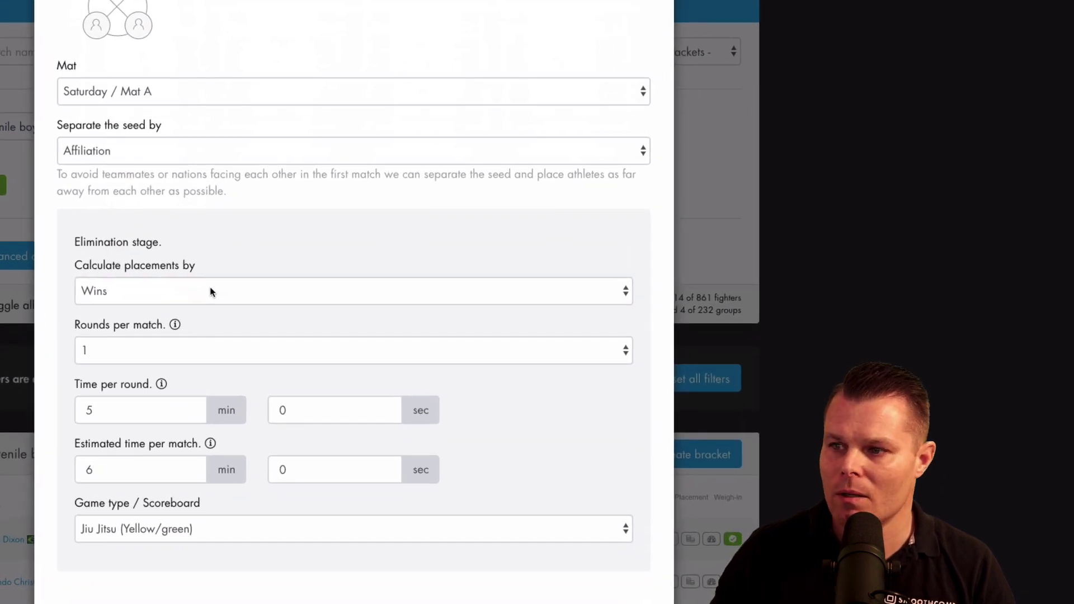
left_click(210, 289)
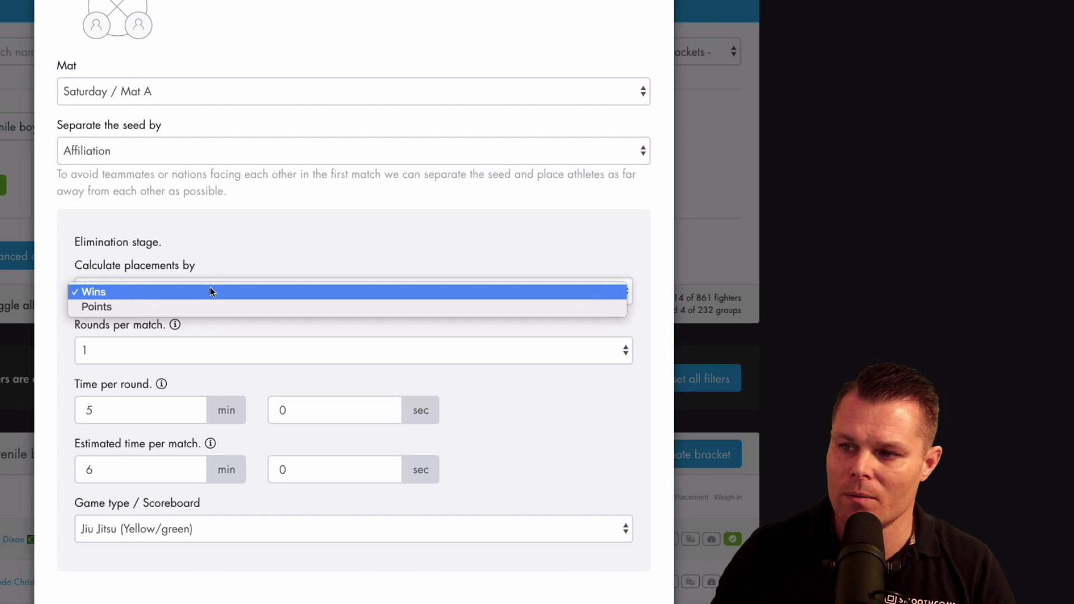
left_click(258, 245)
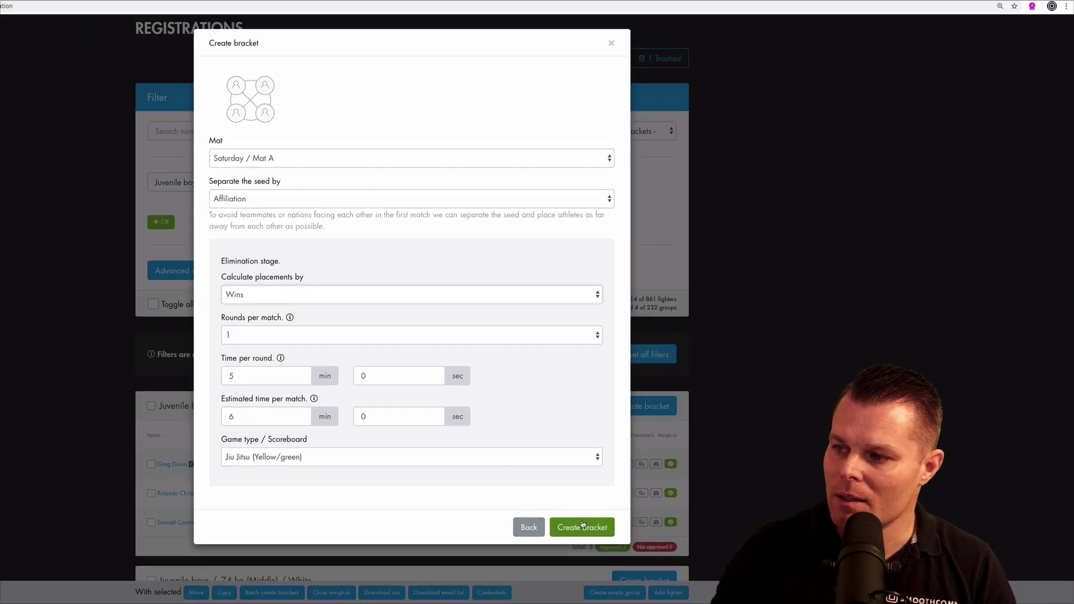
left_click(581, 528)
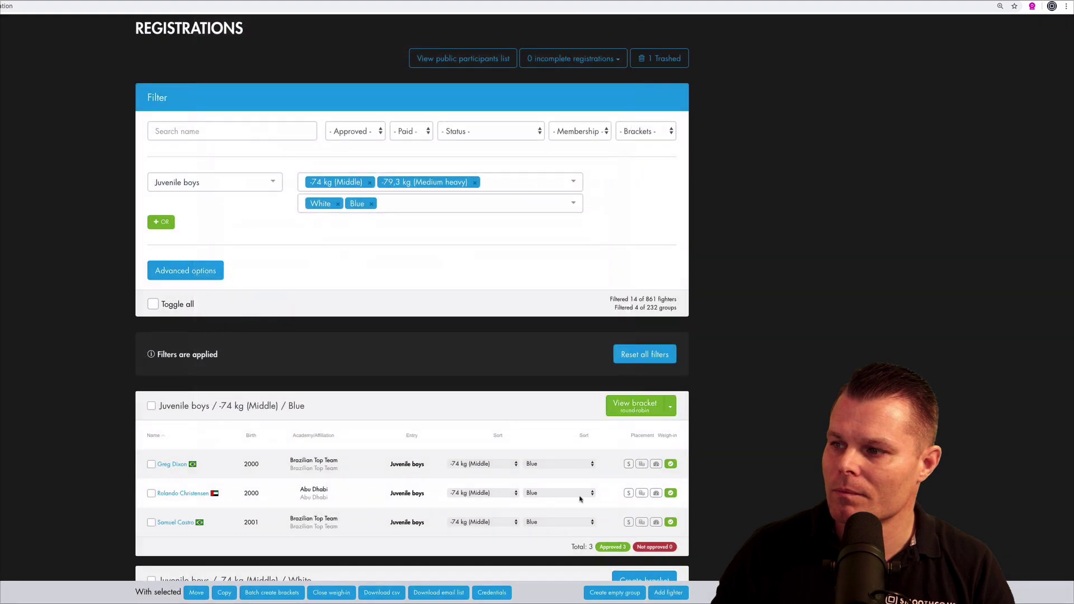
View the Blue group's round-robin bracket and show the details of match A-59.
left_click(635, 406)
left_click(209, 472)
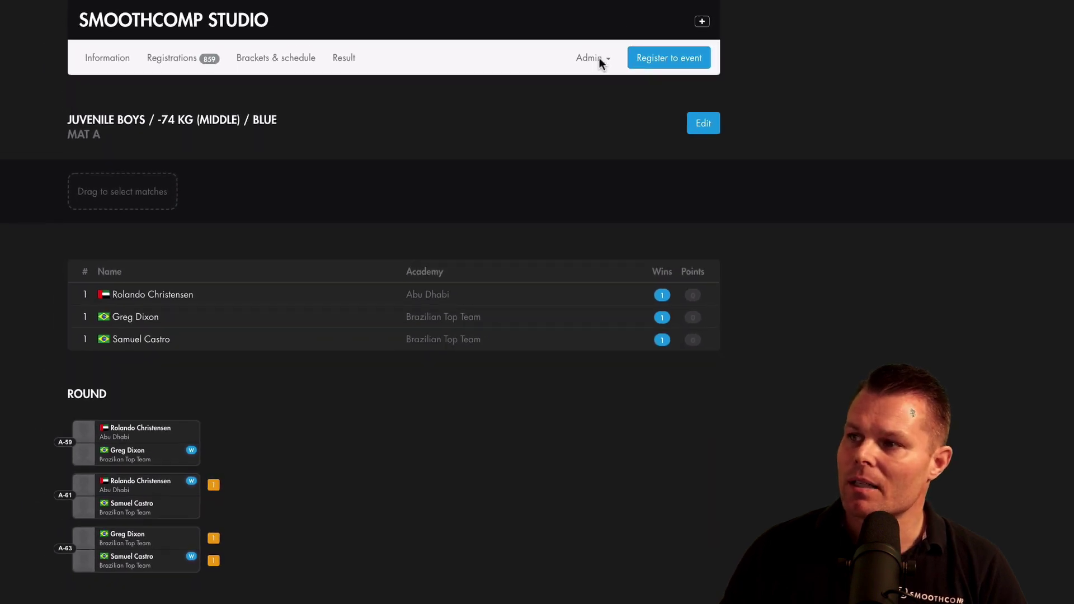
Go to Admin > Brackets > Round robin: Tiebreakers settings.
left_click(602, 64)
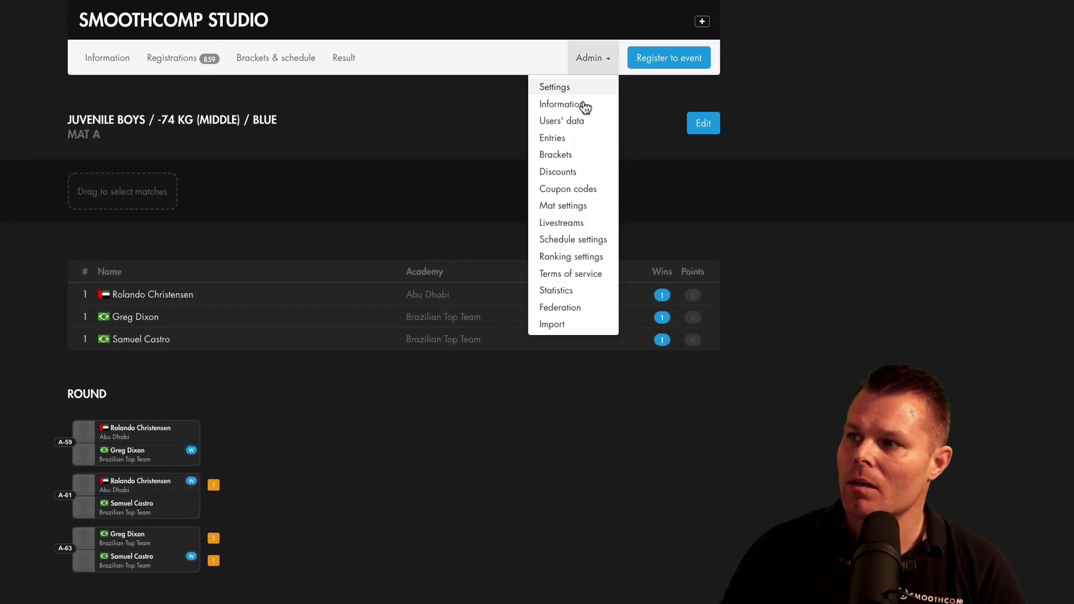
left_click(562, 157)
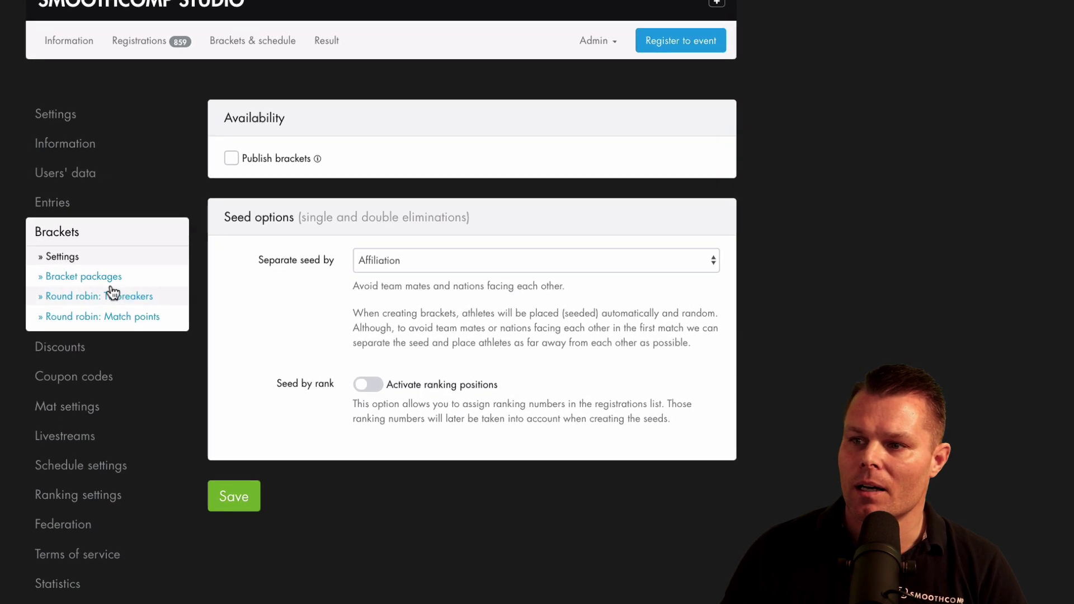
left_click(144, 301)
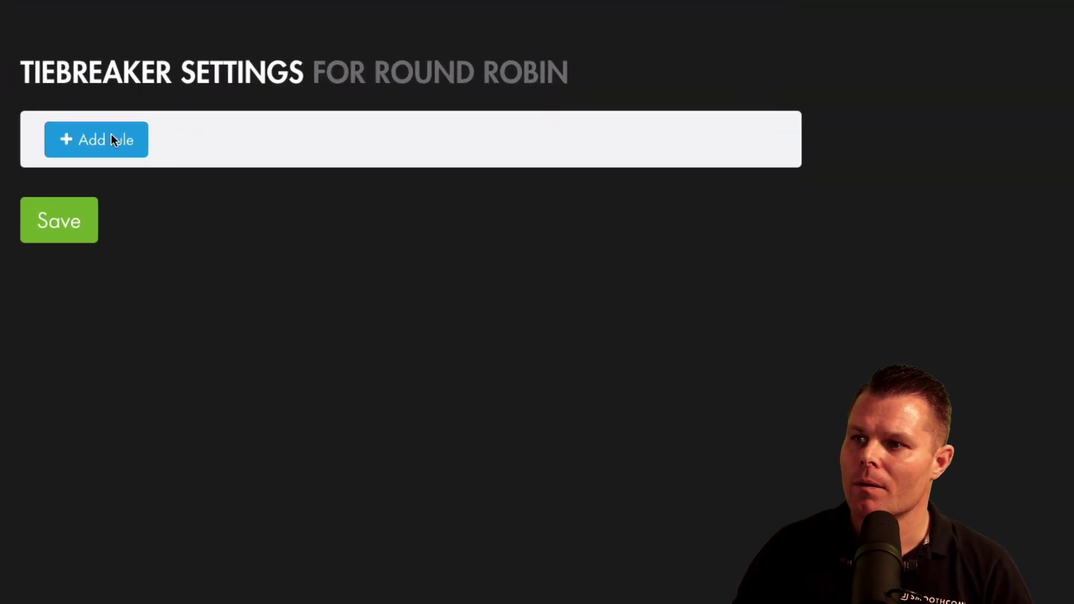
Add and save tiebreaker rules: Sum of match scores, Sum of all opponents score (lower better), Head to head.
left_click(112, 138)
left_click(112, 140)
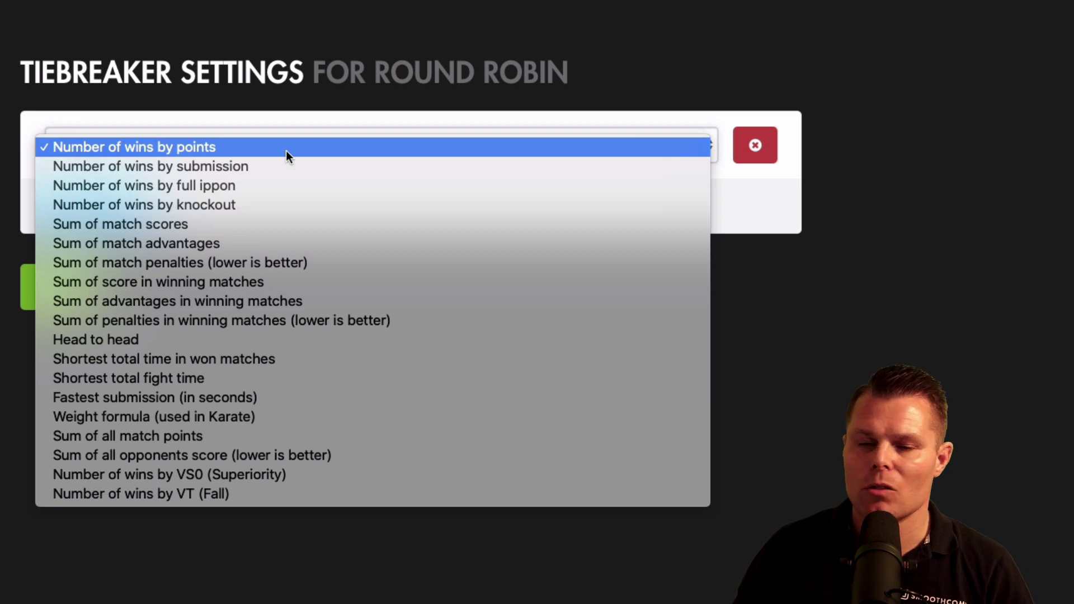
left_click(274, 221)
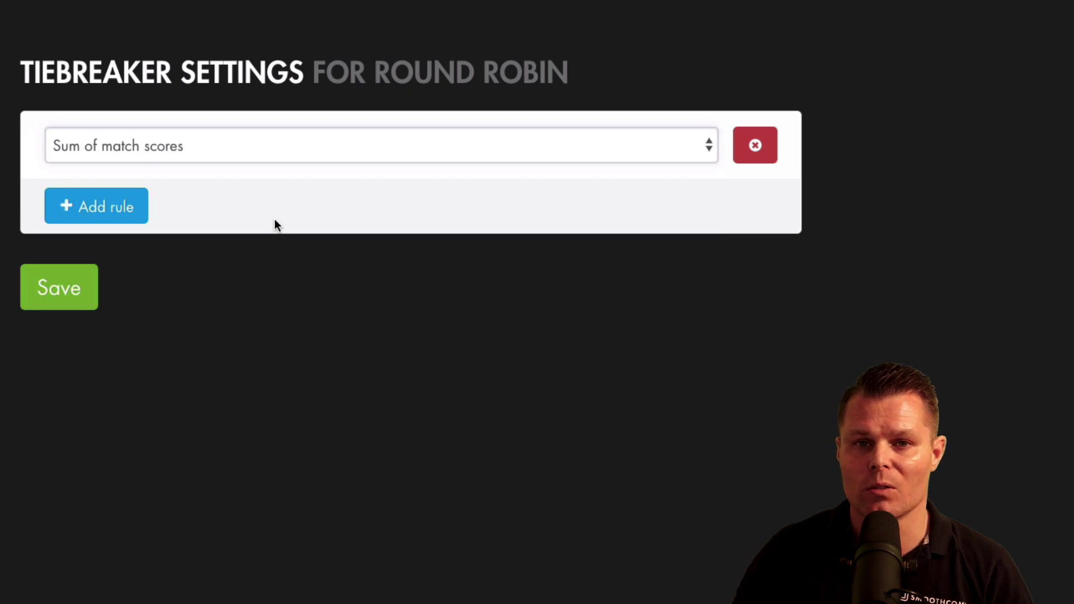
left_click(130, 207)
left_click(190, 212)
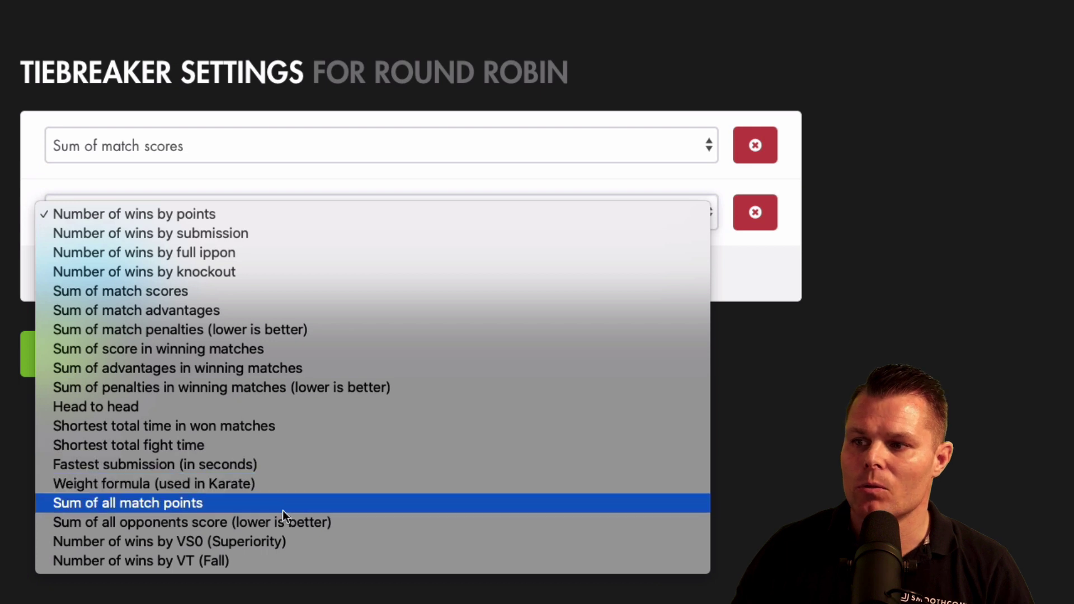
left_click(362, 522)
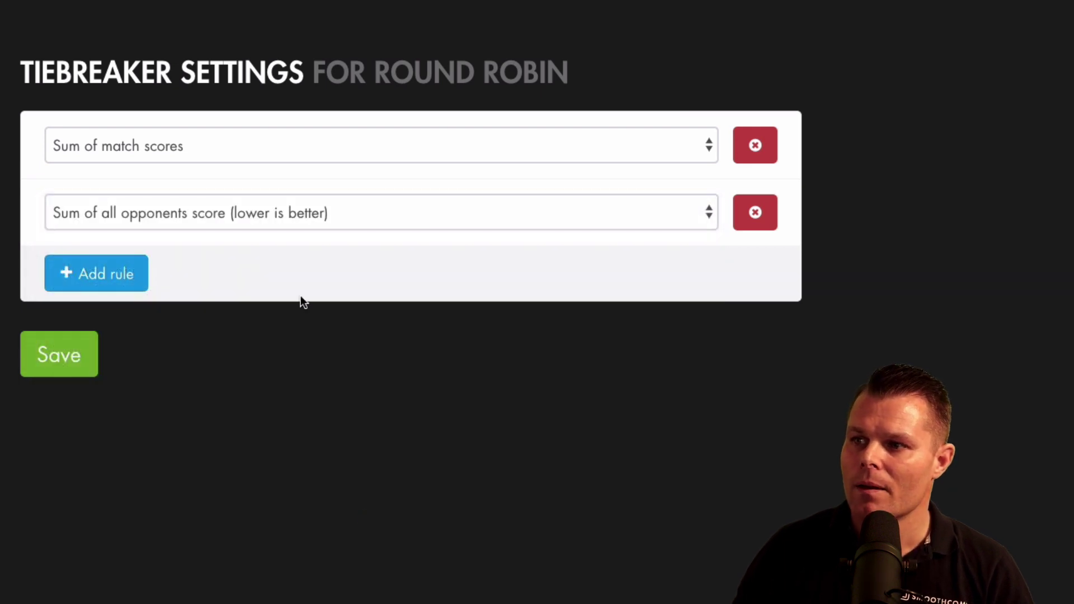
left_click(115, 274)
left_click(134, 279)
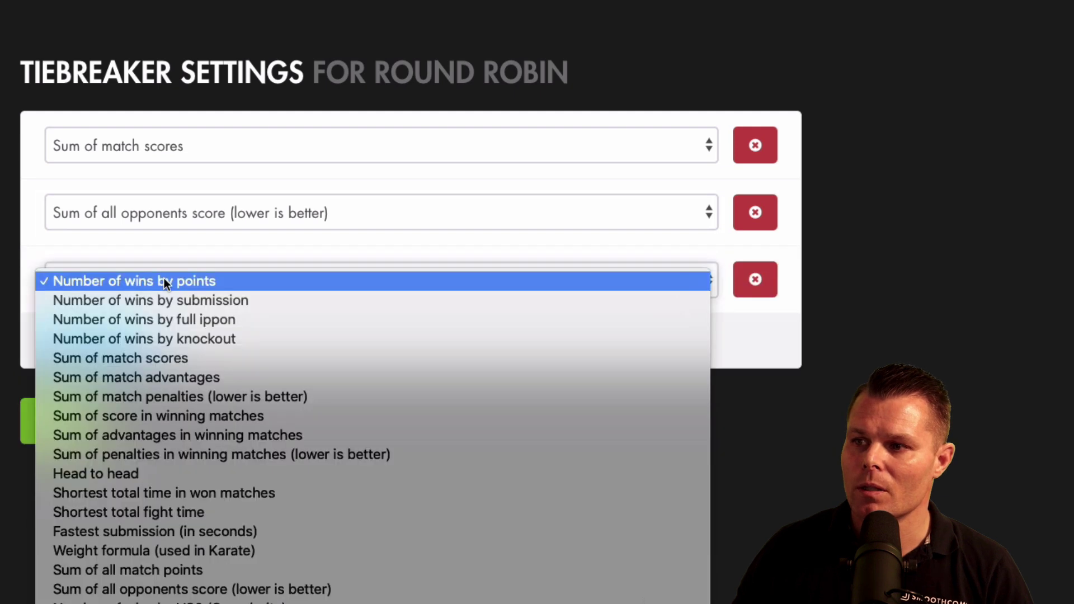
left_click(231, 473)
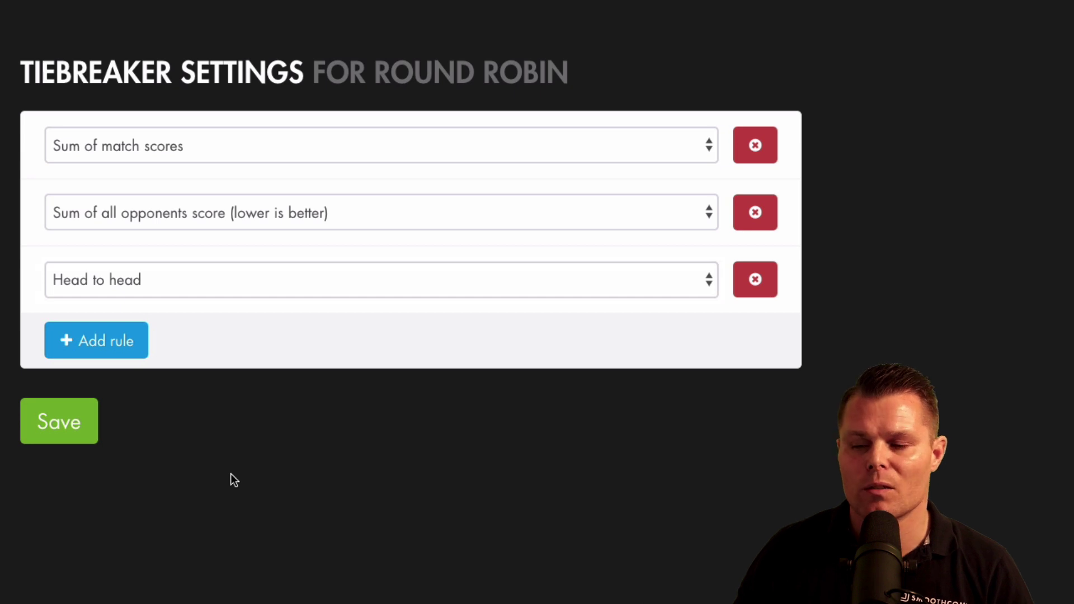
left_click(70, 425)
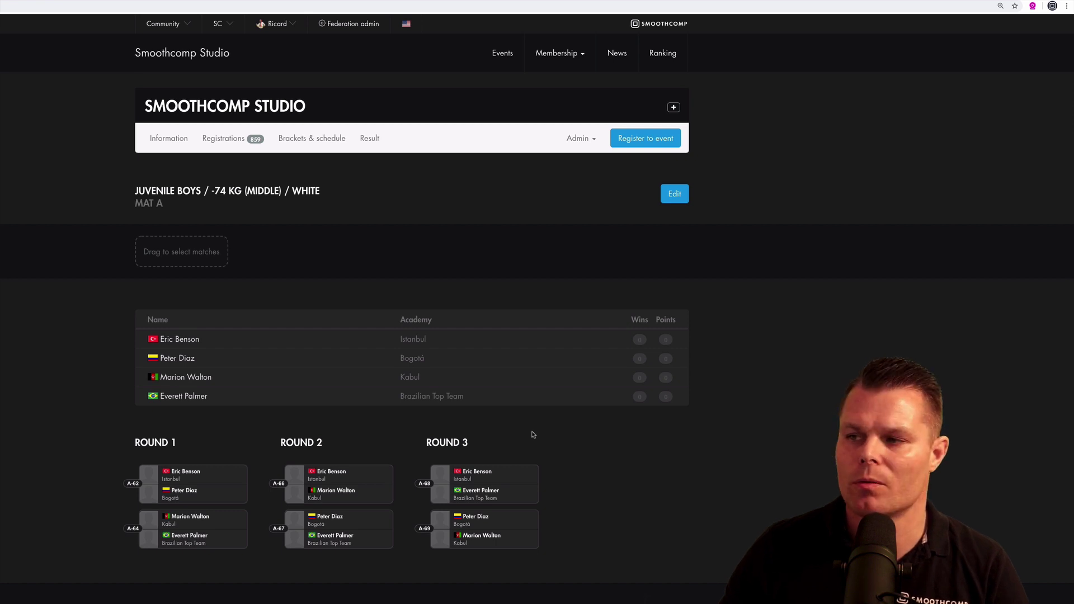
Open Admin > Brackets > Round robin: Match points and save IPPON 10, WAZARI 5, WALKOVER 3, HANSOKUMAKE 2, DECISION 1.
left_click(581, 138)
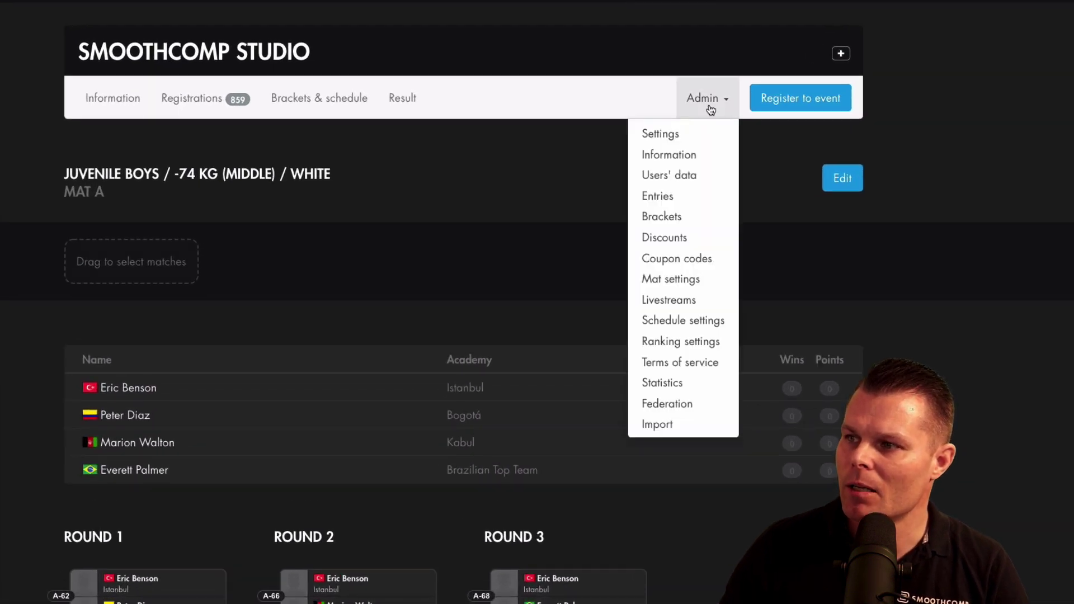
left_click(665, 217)
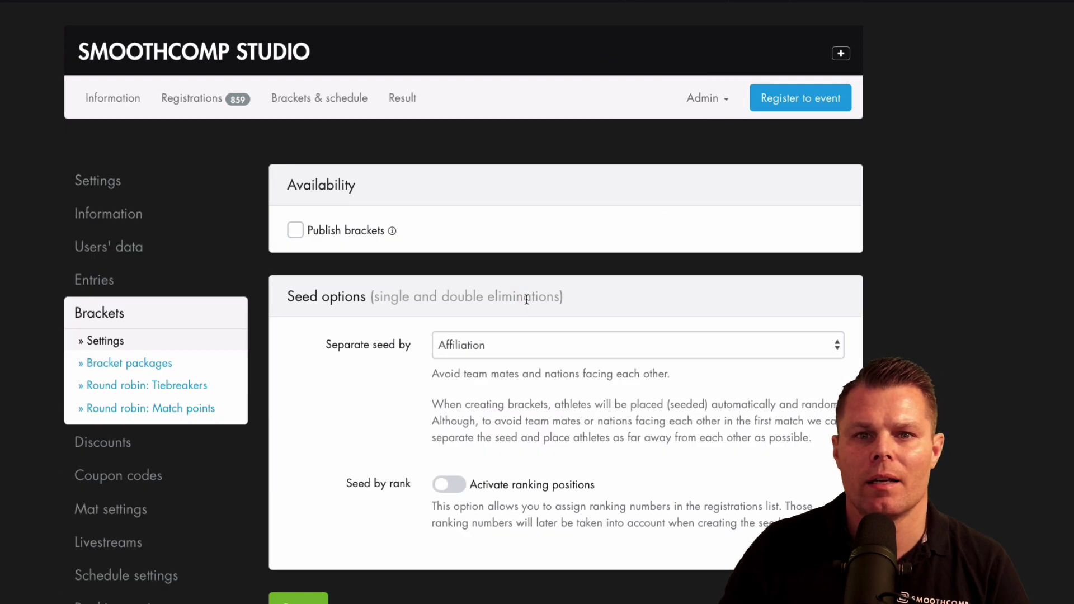
left_click(178, 412)
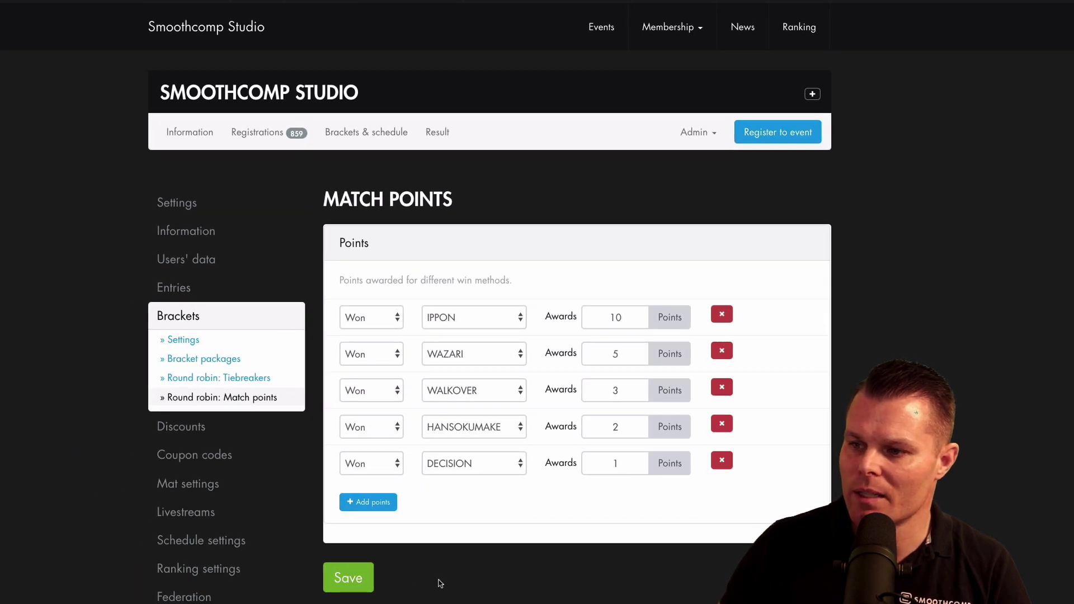
left_click(344, 578)
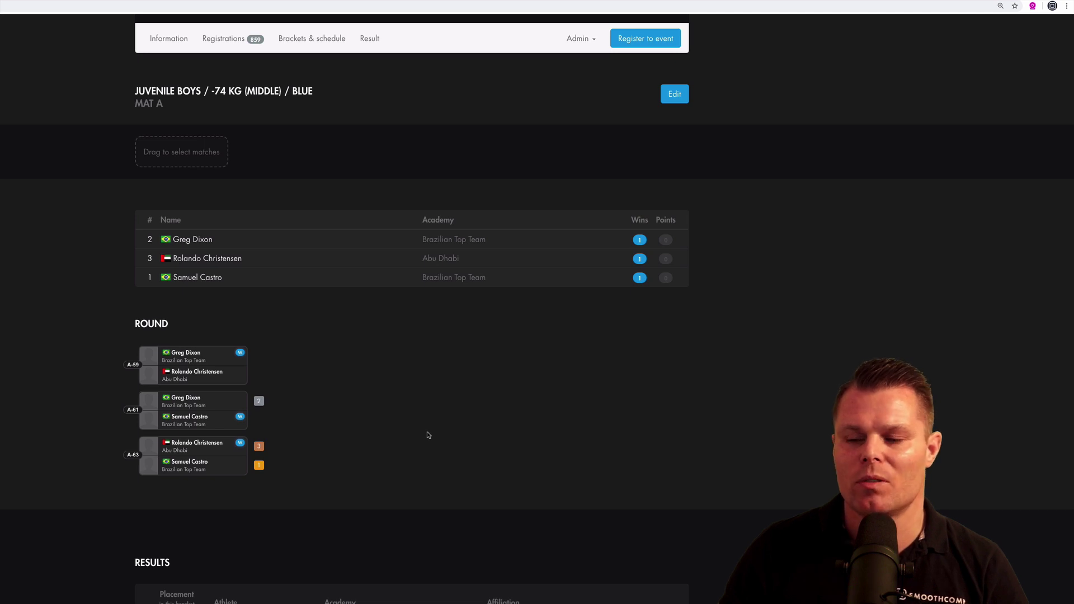
Go back to the filtered Juvenile boys registrations and scroll to the -74 kg White group.
scroll(427, 435, "up", 1)
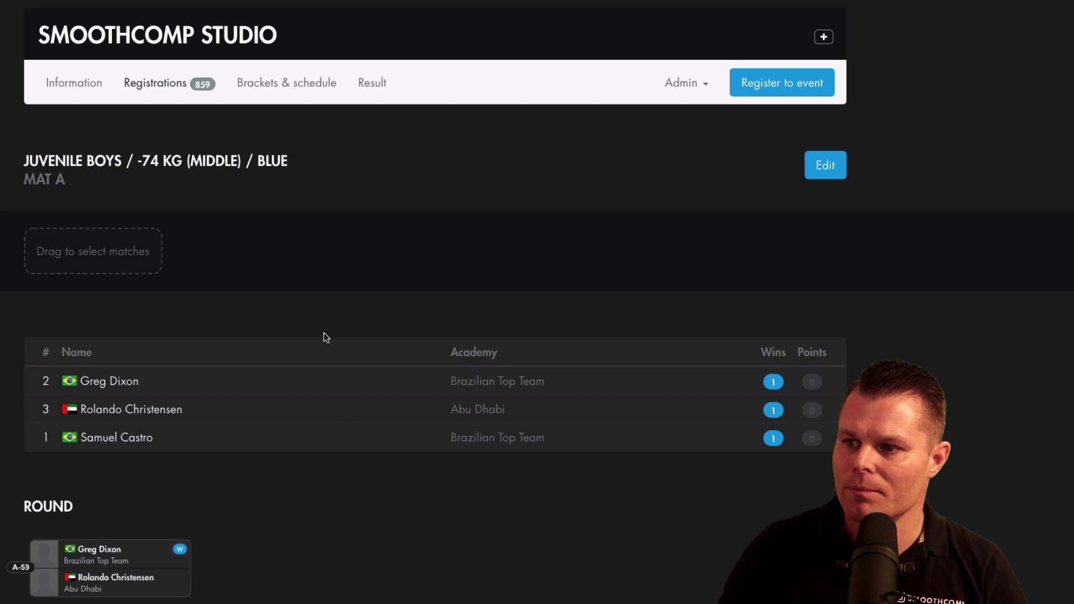
key("alt+Left")
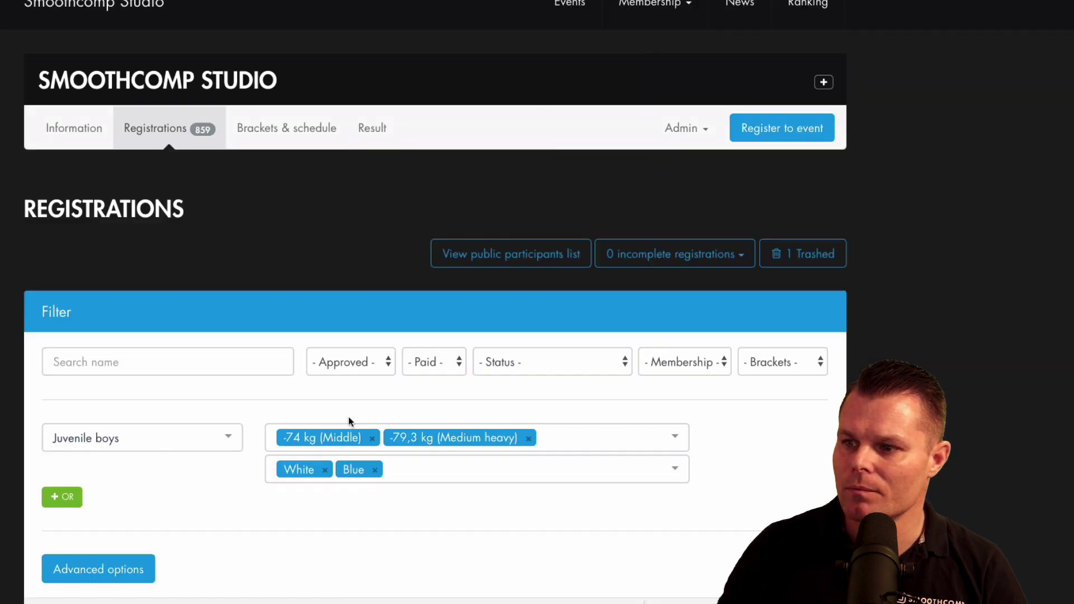
scroll(347, 420, "down", 8)
scroll(347, 421, "down", 3)
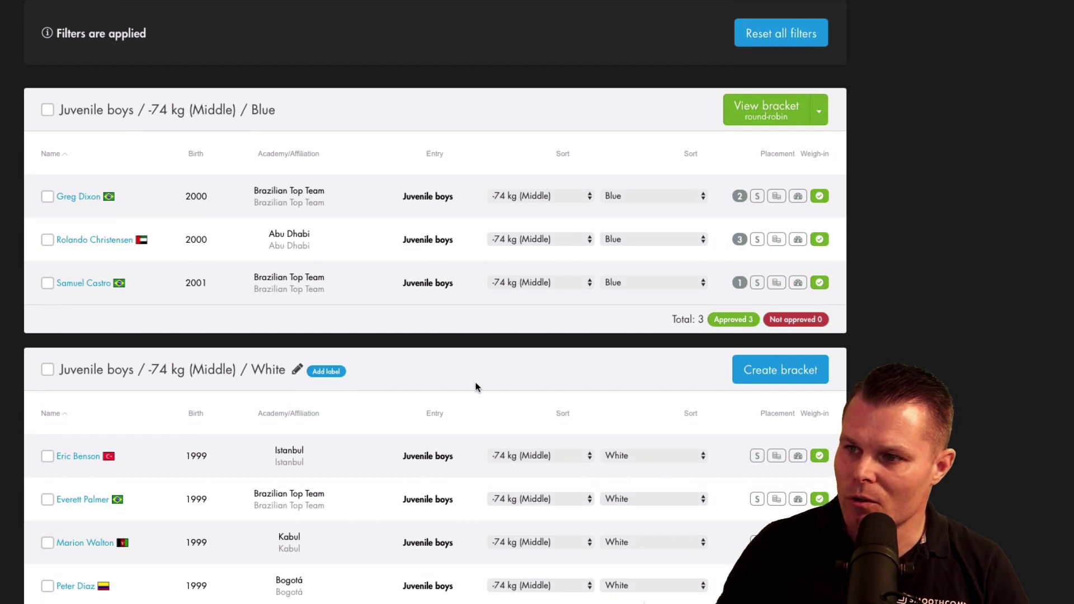
Create a True round robin bracket for the -74 kg White group, placements calculated by Points.
left_click(772, 381)
left_click(508, 363)
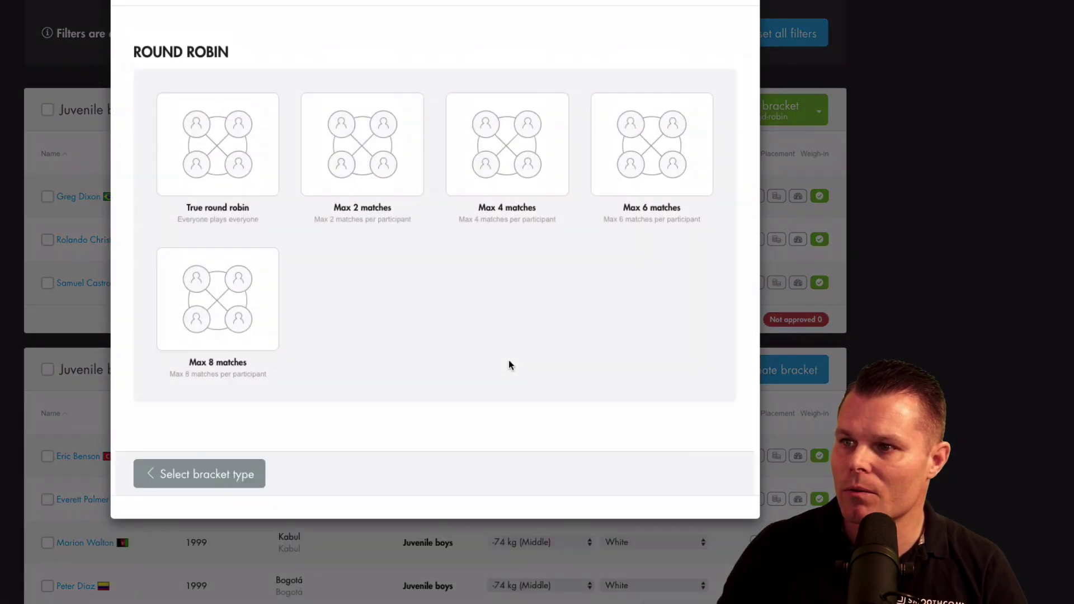
left_click(237, 162)
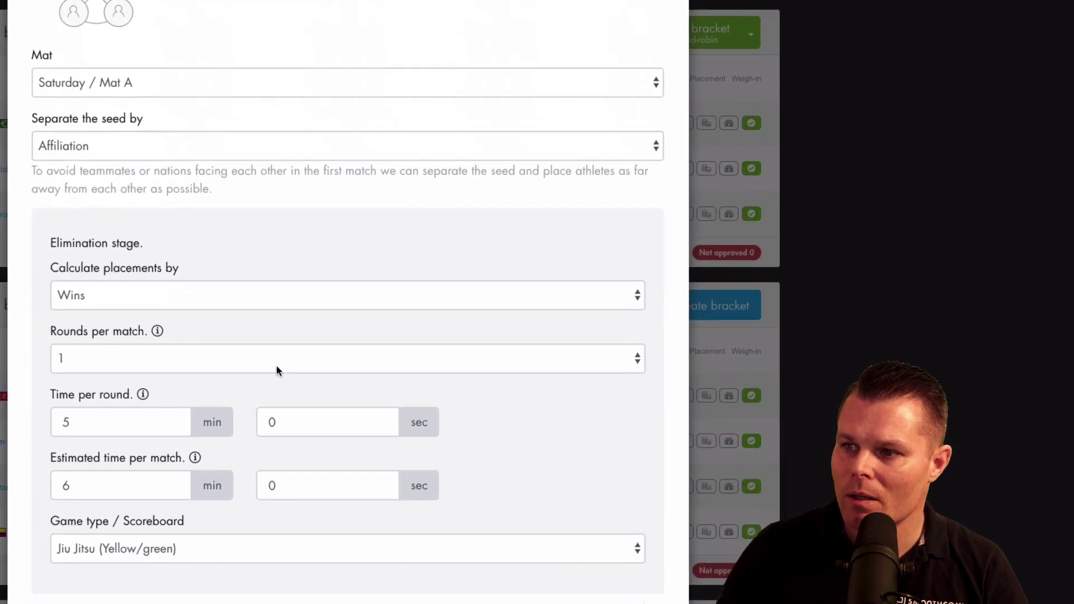
left_click(146, 289)
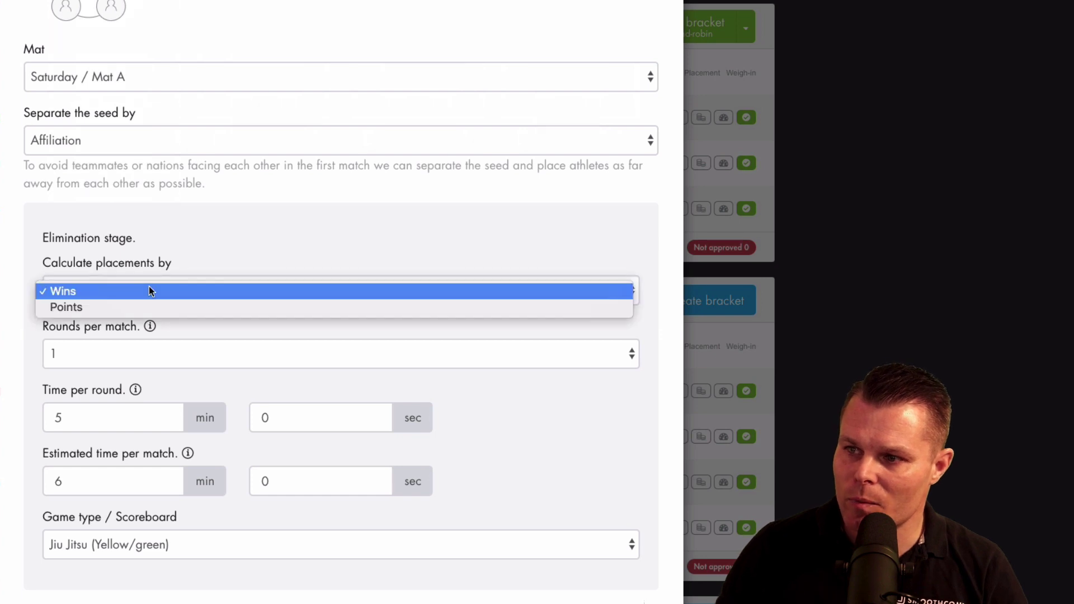
left_click(140, 307)
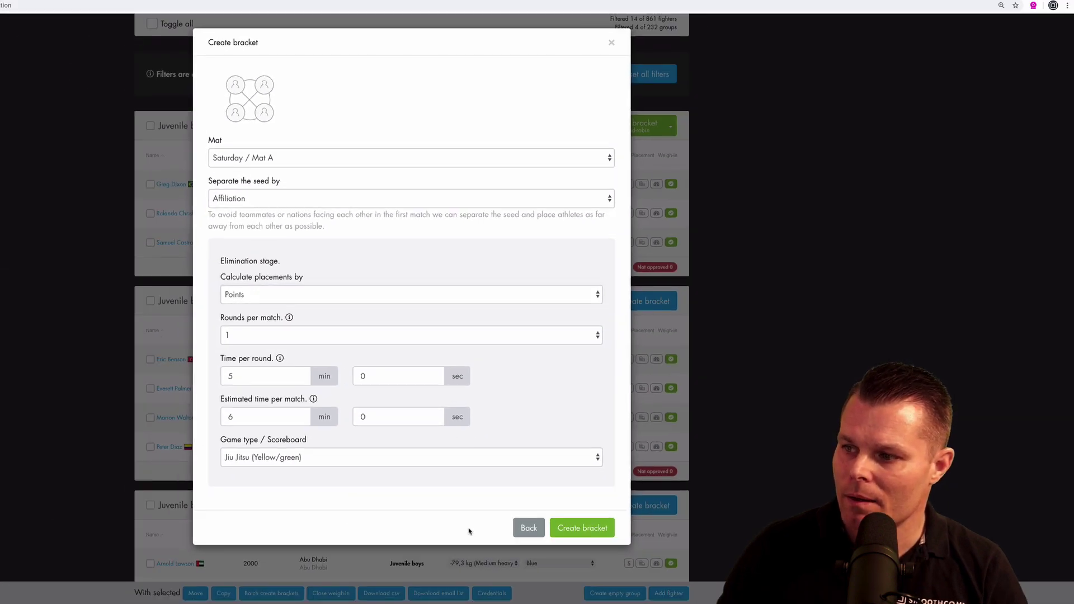
left_click(600, 528)
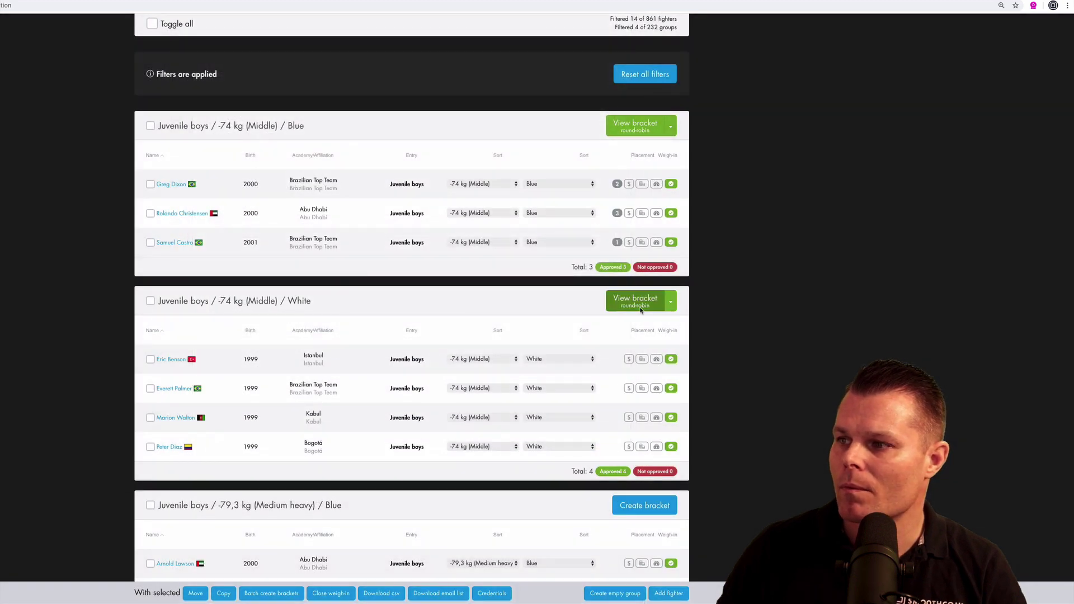
View the White group's new round-robin bracket to reach its first match, 1/6.
left_click(640, 308)
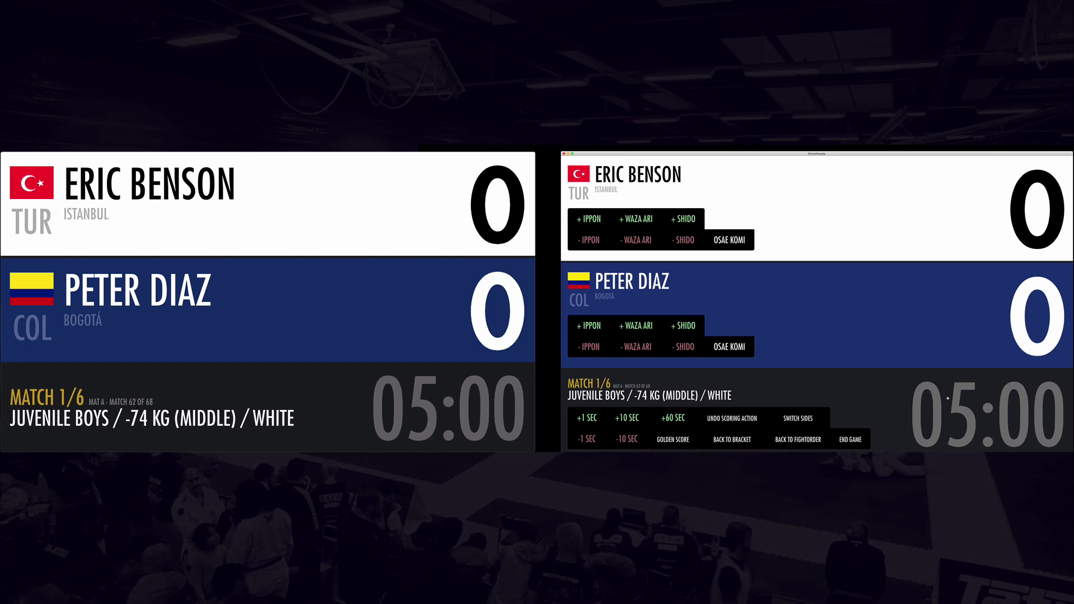
Start the clock and test adding then removing a waza ari, a shido, and an osae komi timer.
left_click(967, 411)
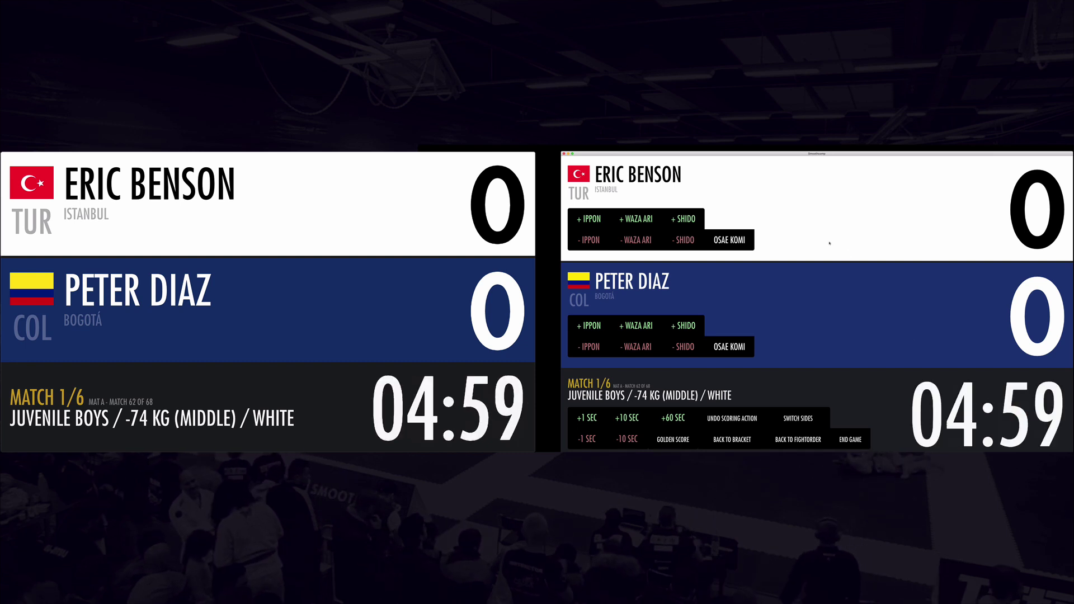
left_click(637, 219)
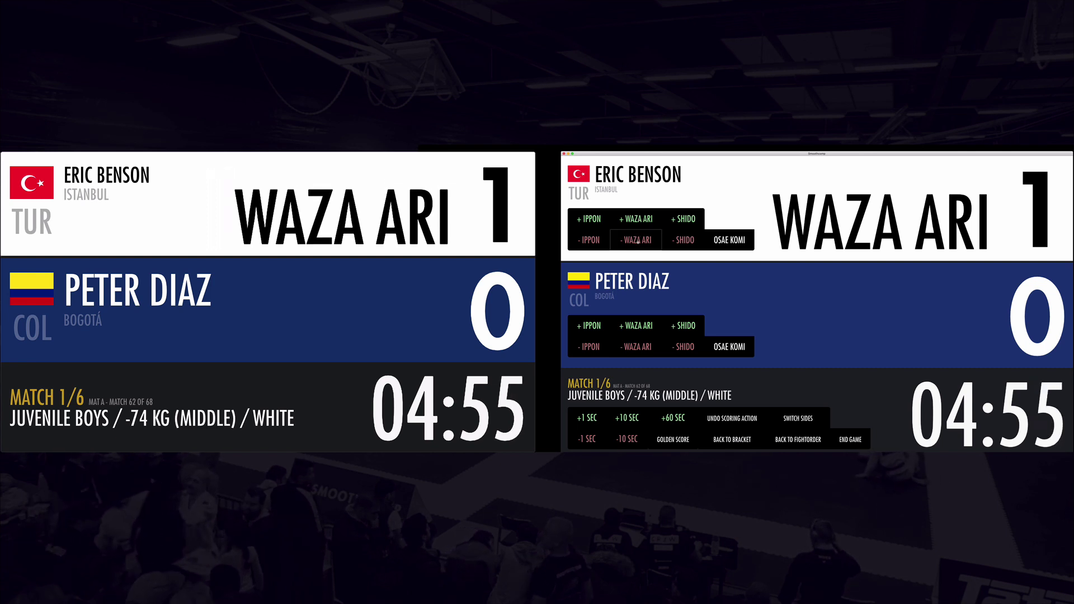
left_click(637, 241)
left_click(693, 220)
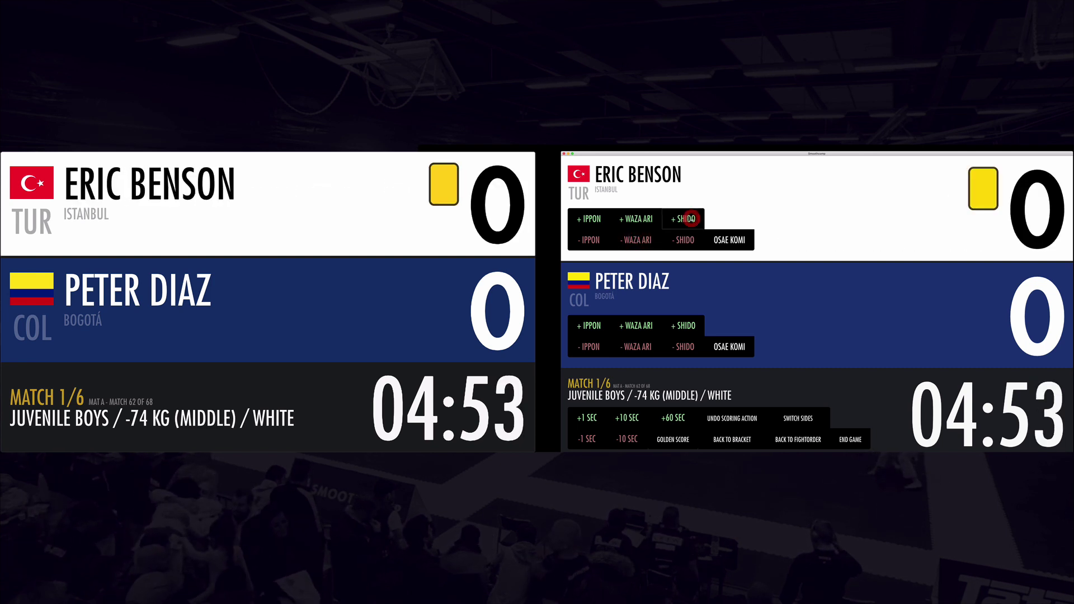
left_click(686, 239)
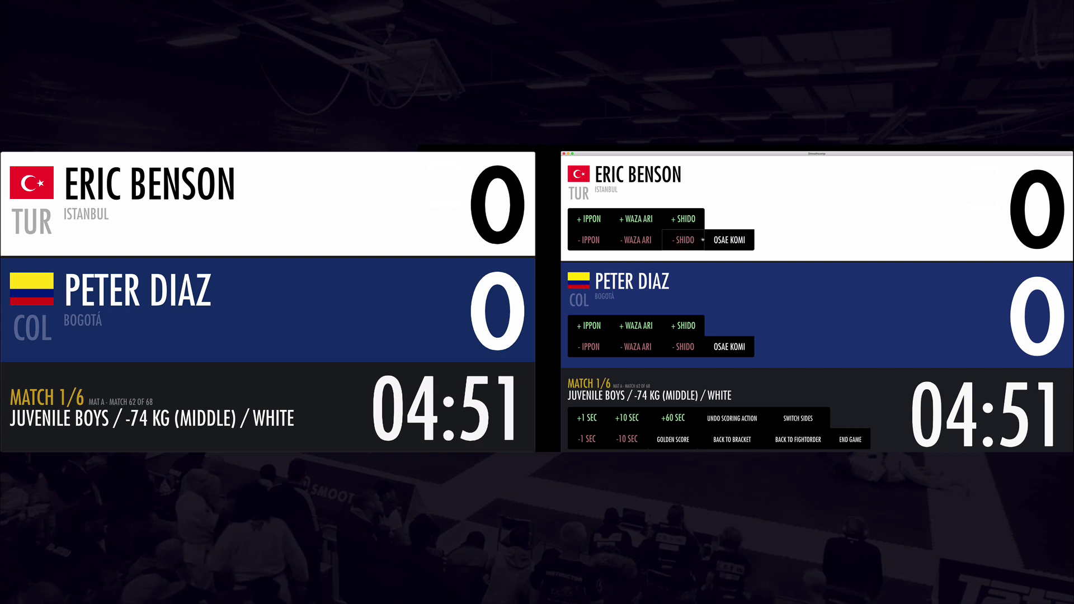
left_click(732, 240)
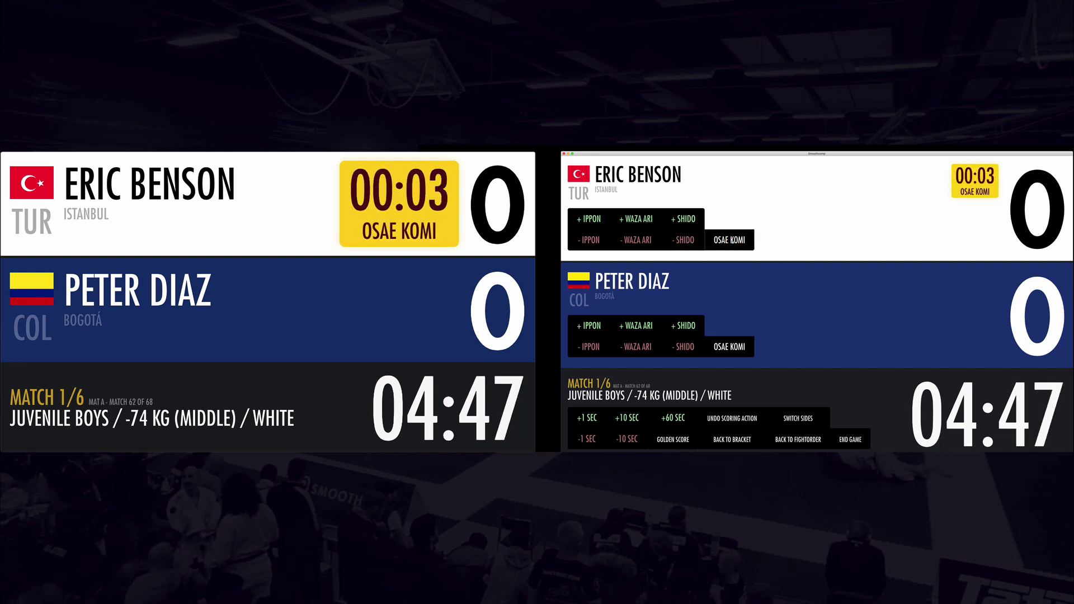
left_click(732, 240)
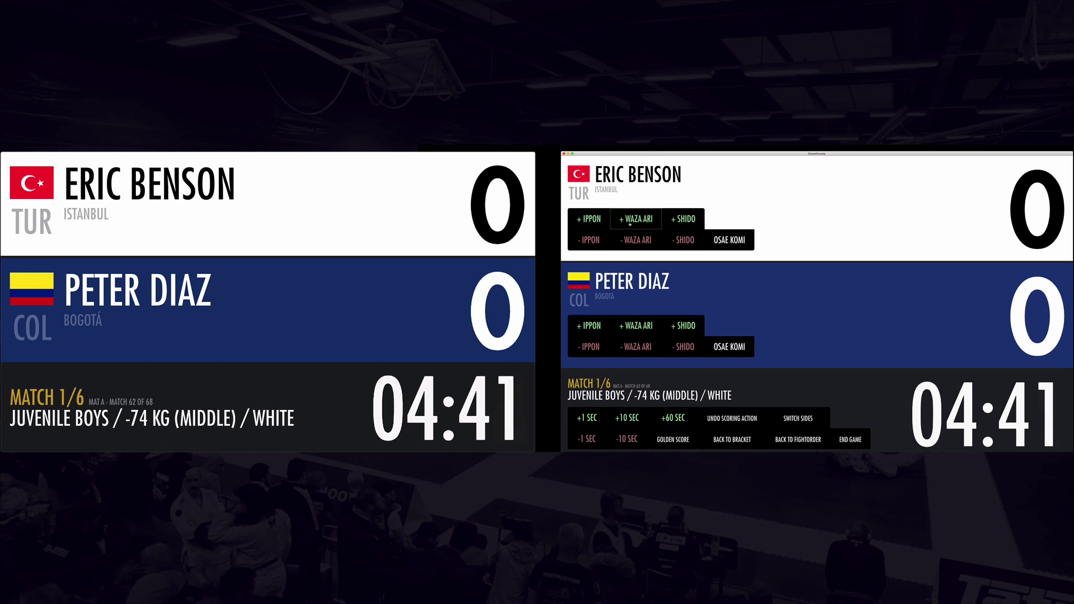
Award the first fighter an ippon and end the match as won by IPPON.
left_click(601, 219)
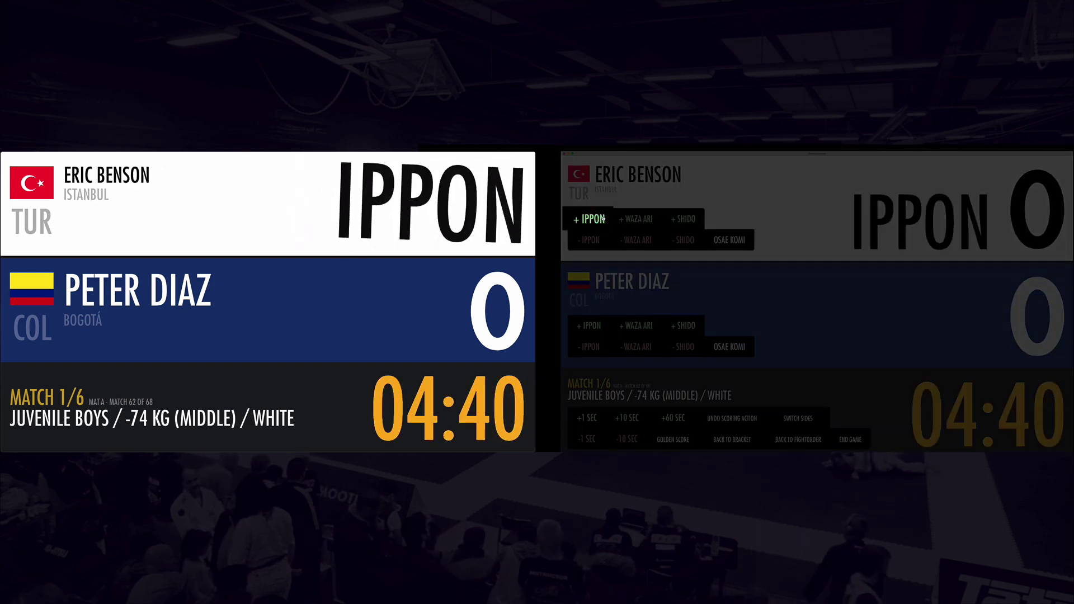
left_click(851, 439)
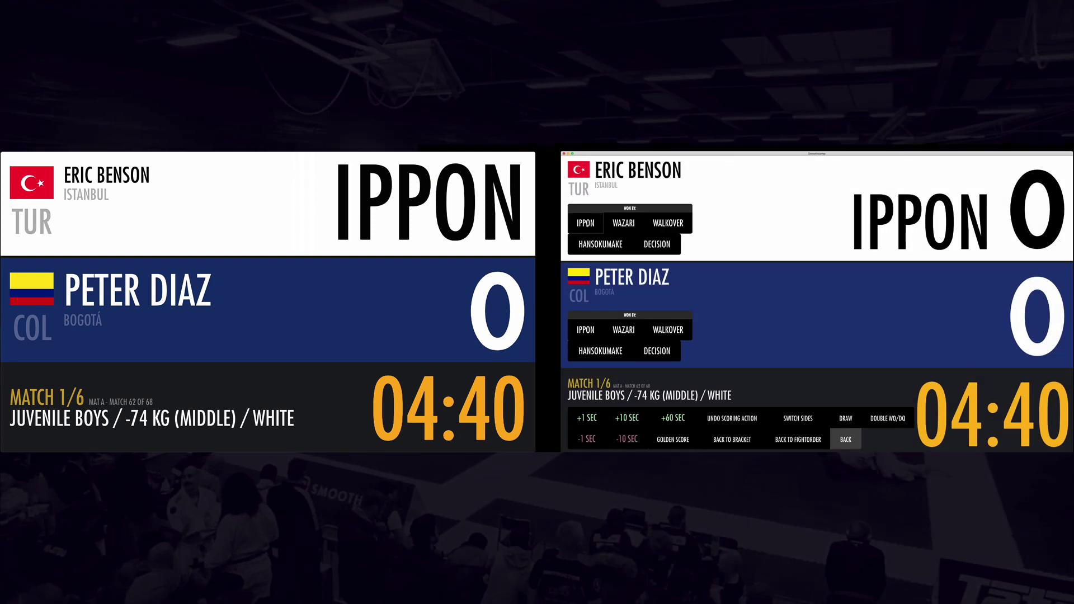
left_click(586, 223)
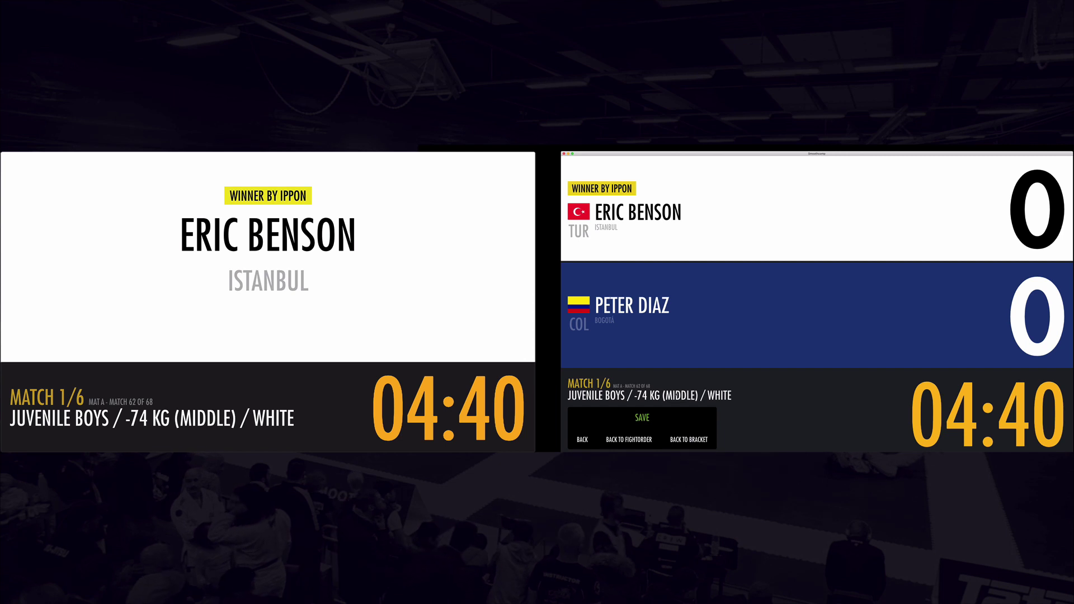
Save the ippon win and load the next match, Women / White / Adult / -74 kg.
left_click(642, 417)
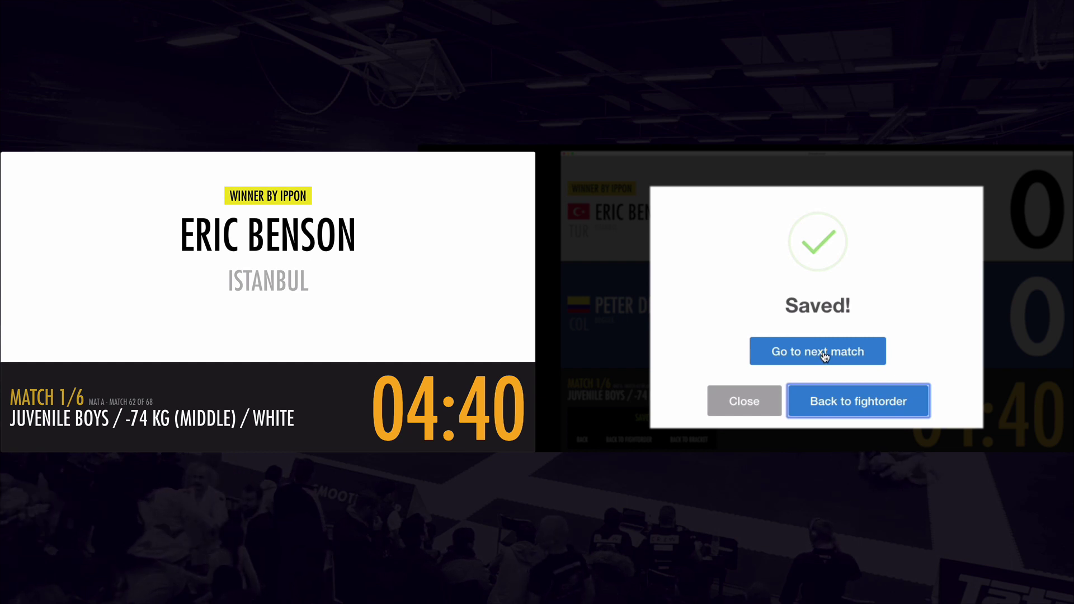
left_click(818, 323)
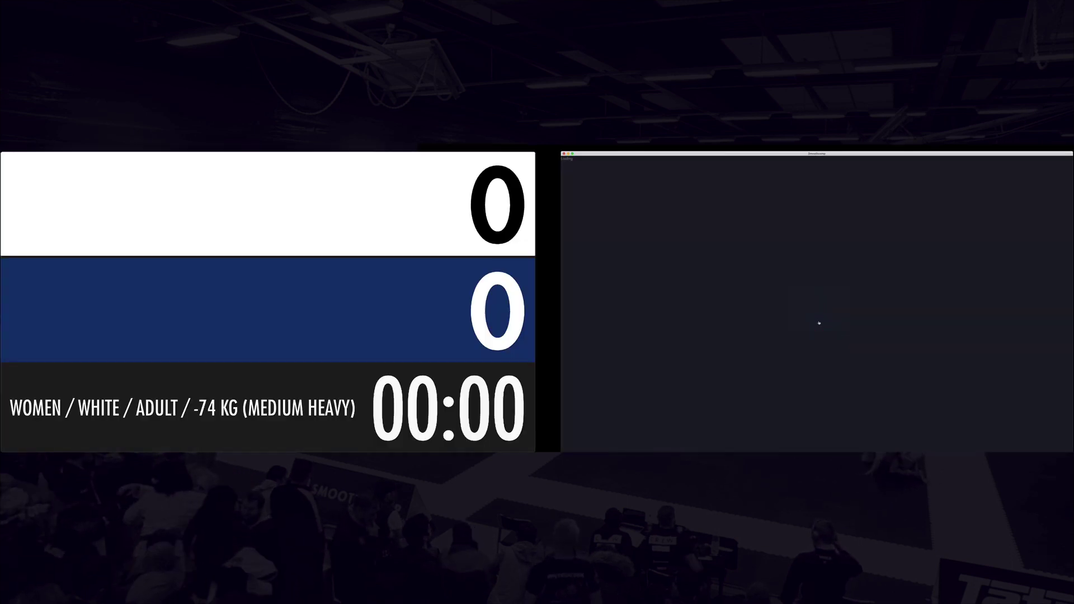